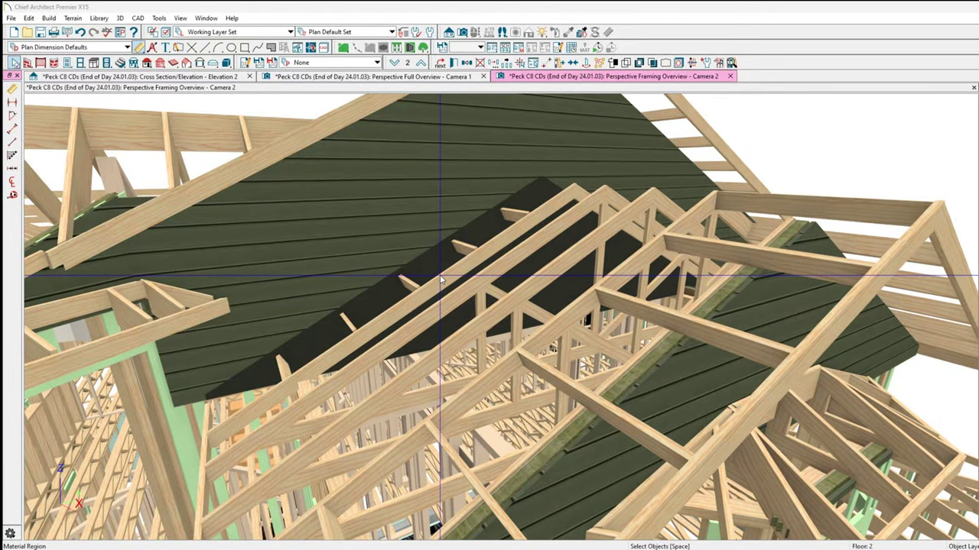
- Check the structure settings of the dark triangular material region behind the gable trusses, leaving them as they are
left_click(510, 365)
scroll(510, 365, "up", 5)
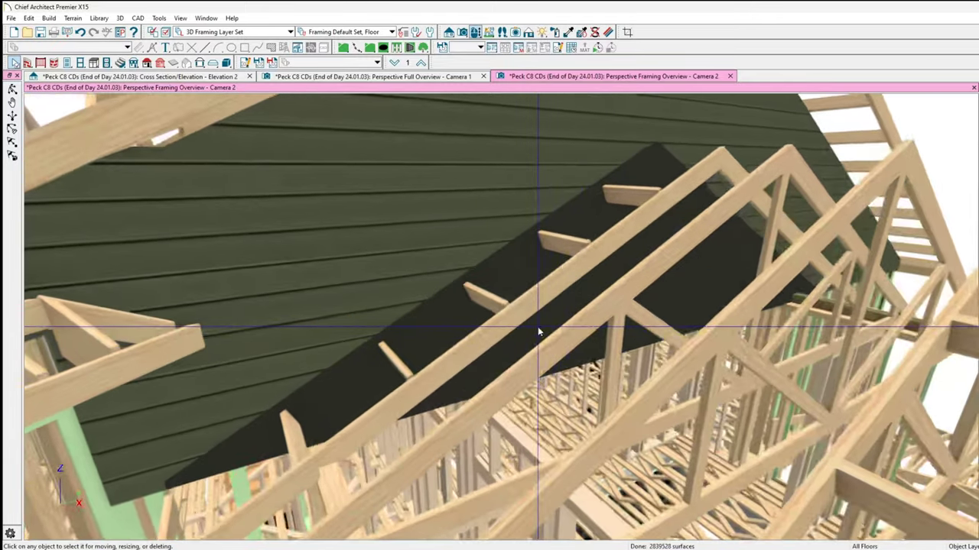
scroll(538, 329, "up", 3)
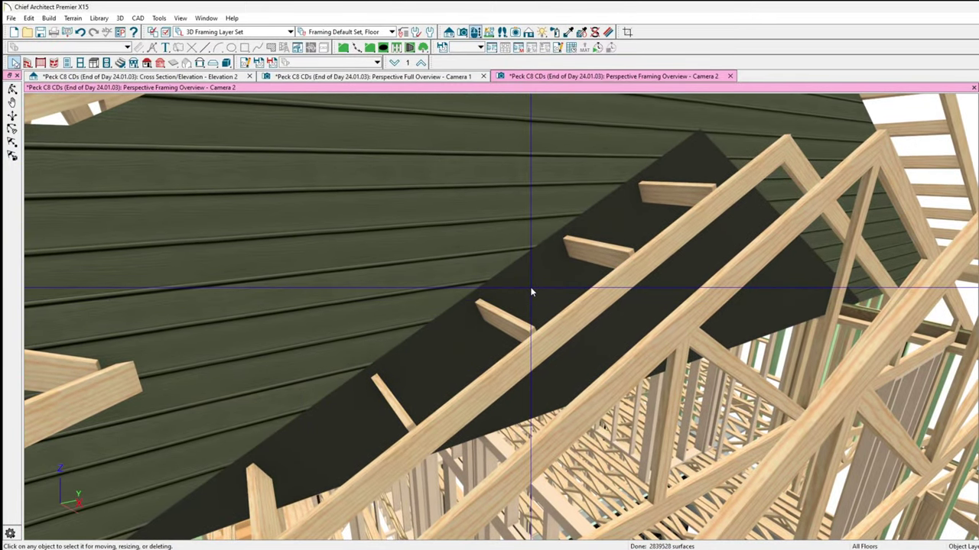
double_click(531, 291)
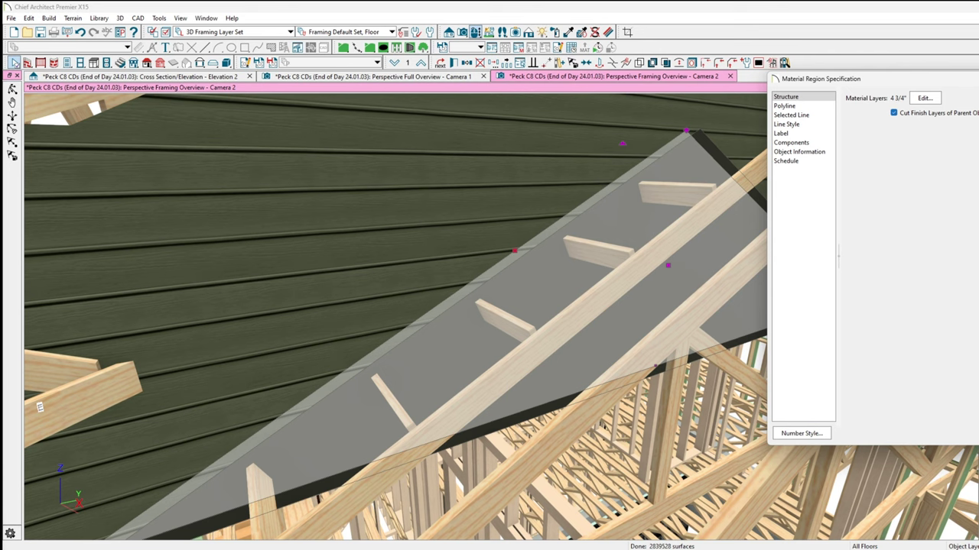
key("Escape")
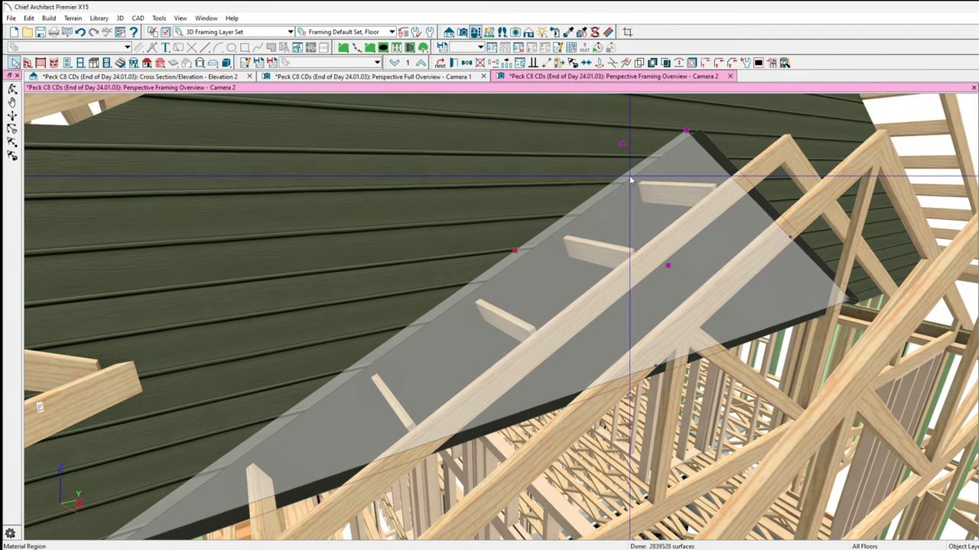
key("Escape")
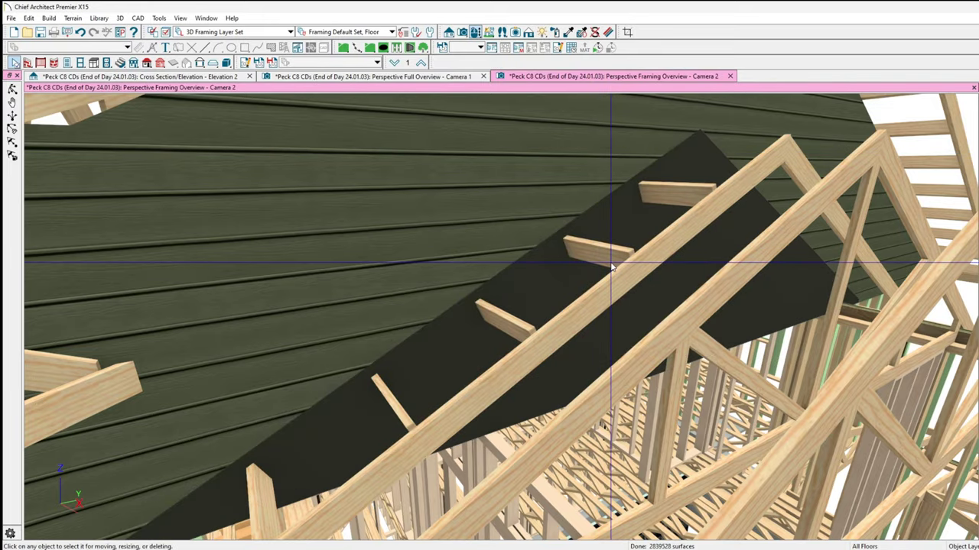
- Examine up close where the roof lookout meets the material region and the green siding wall
scroll(610, 267, "up", 3)
scroll(611, 266, "up", 5)
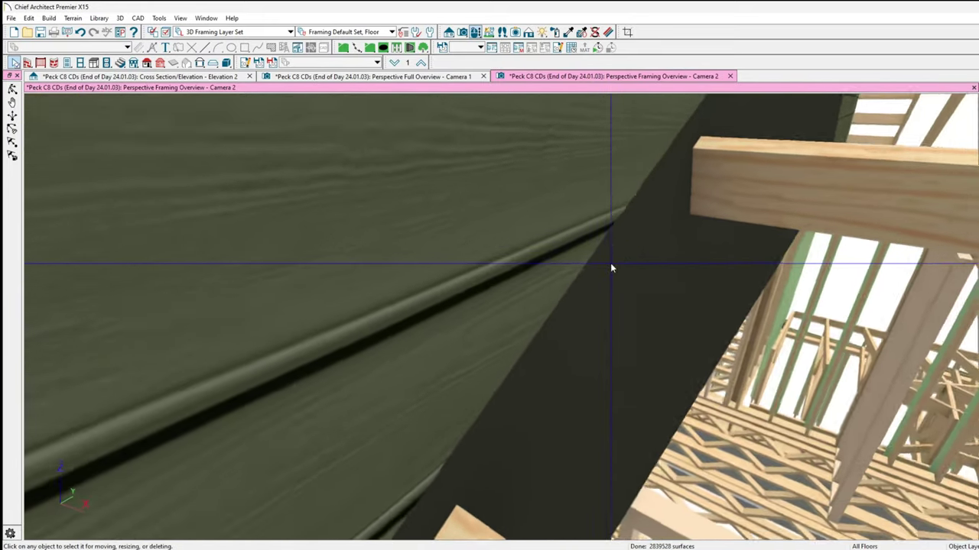
scroll(610, 265, "up", 5)
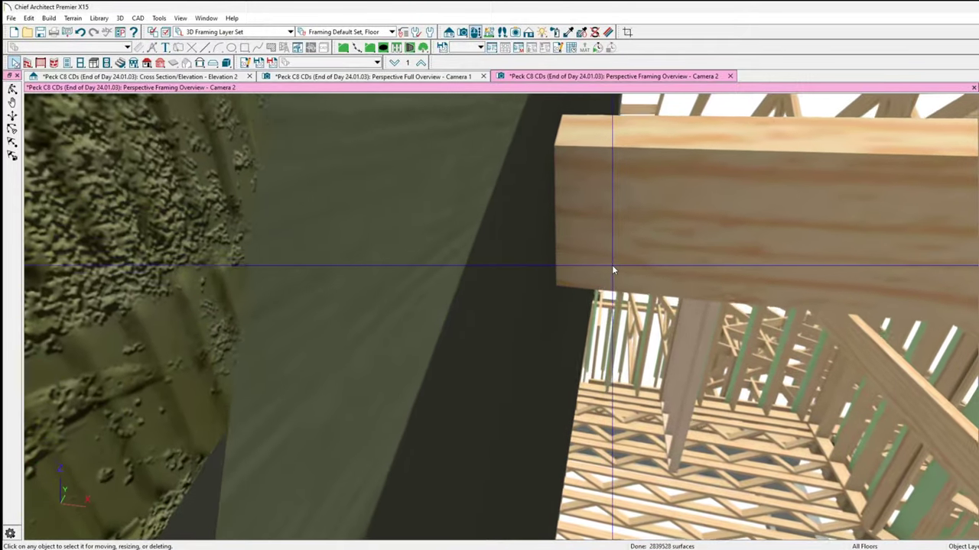
scroll(612, 264, "up", 5)
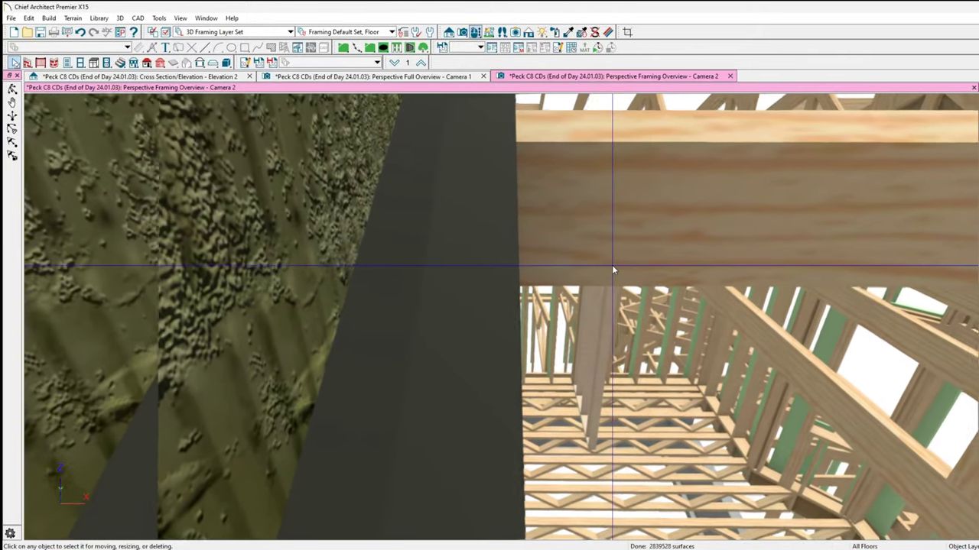
scroll(613, 269, "up", 5)
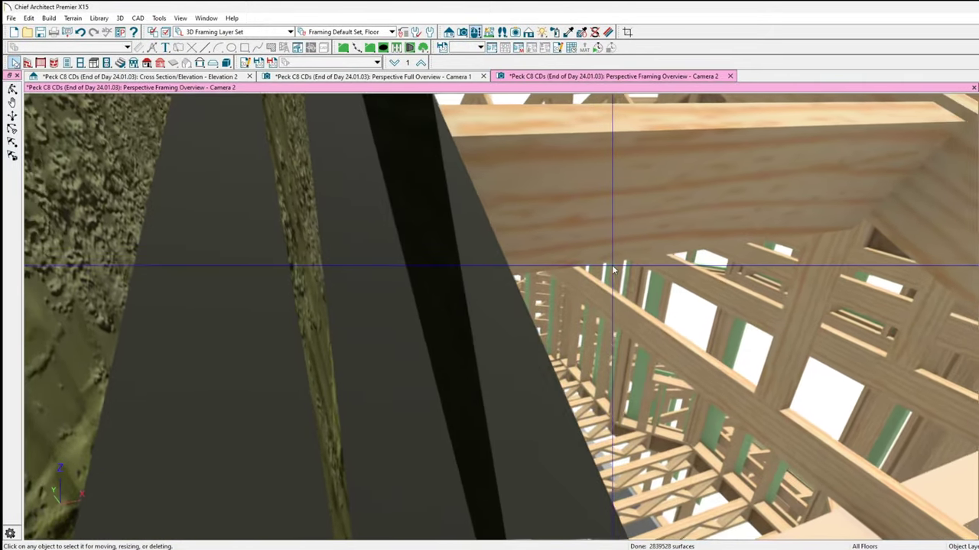
scroll(612, 269, "up", 5)
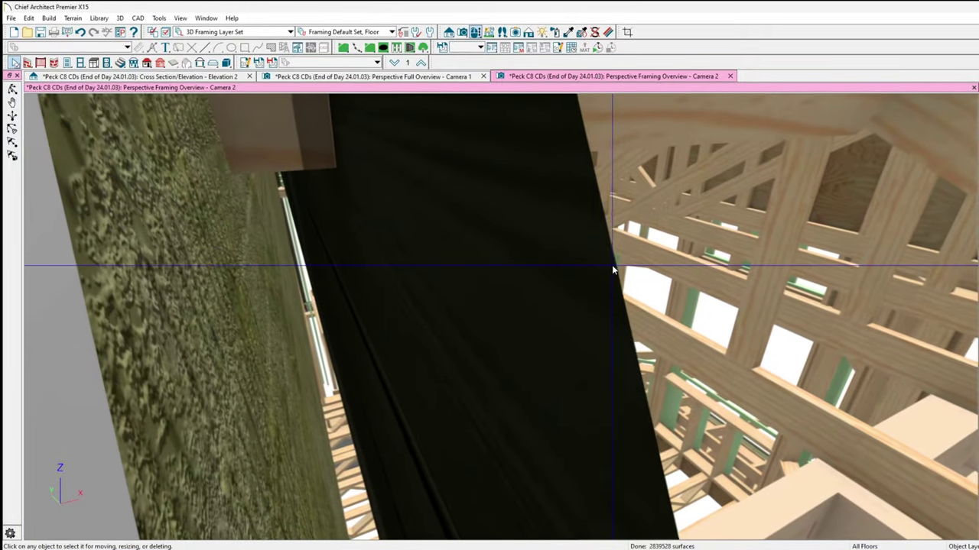
scroll(612, 264, "up", 5)
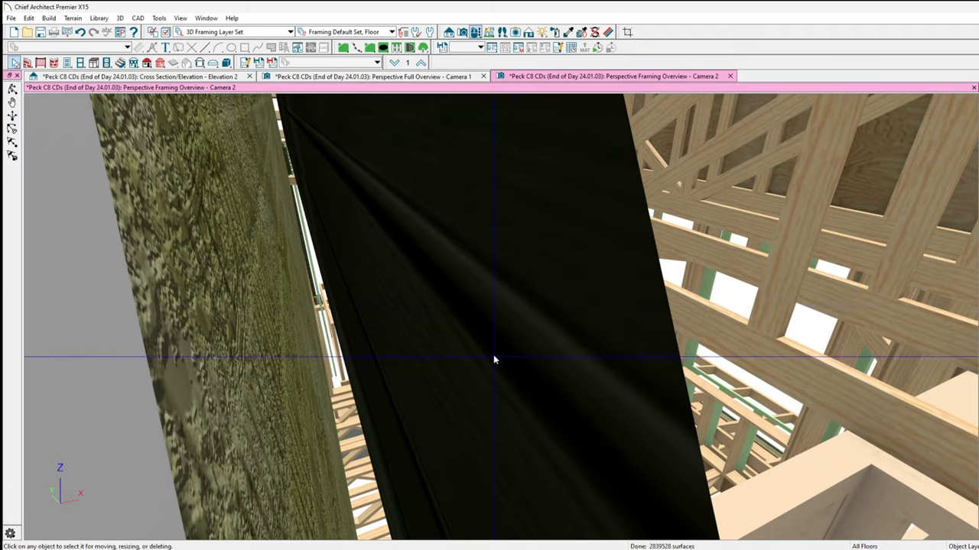
- Examine the wall assembly edge-on, from the material region through the siding and gray layer to the wood framing
middle_click_drag(530, 315, 531, 313)
key("Left")
key("Left")
key("Left")
key("Left")
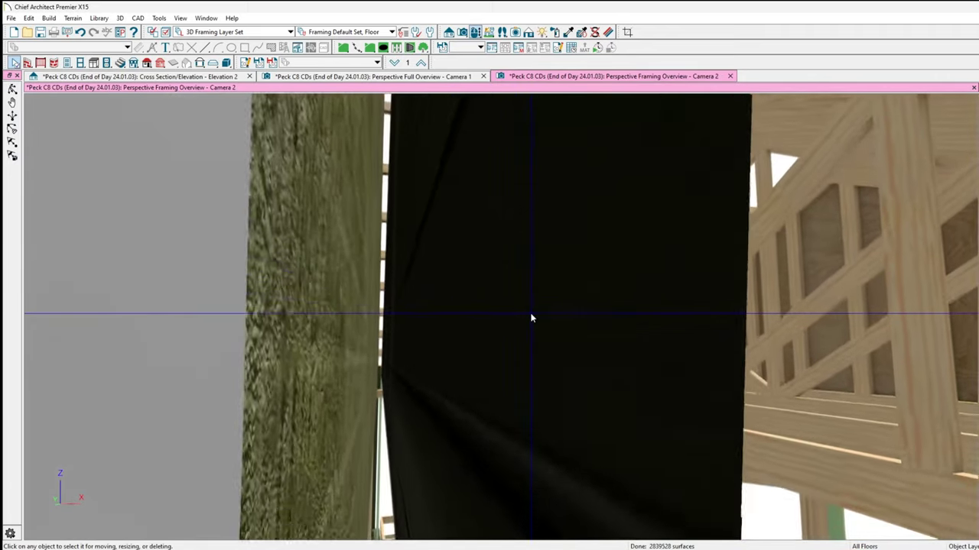
key("Left")
key("Left")
key("Left")
key("Left")
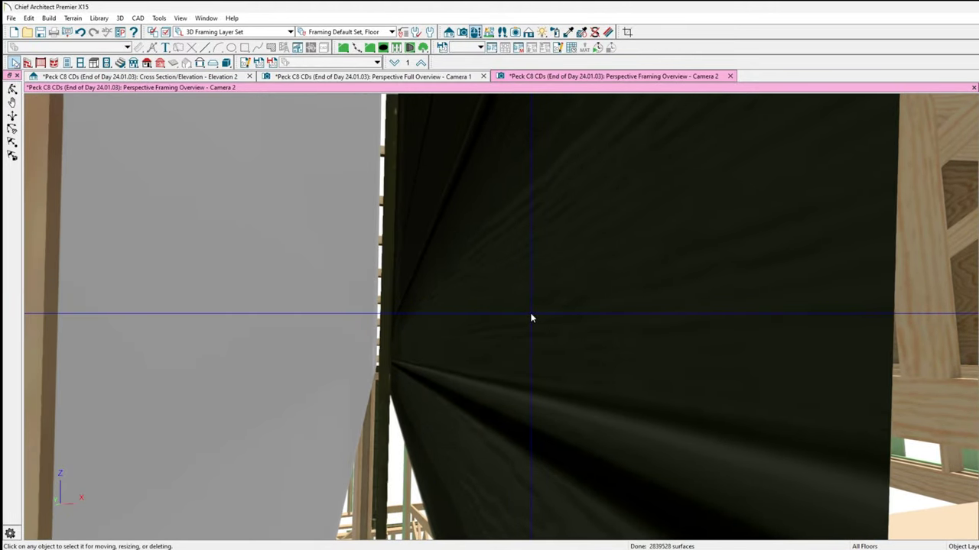
key("Left")
key("Left")
key("Left")
key("Left")
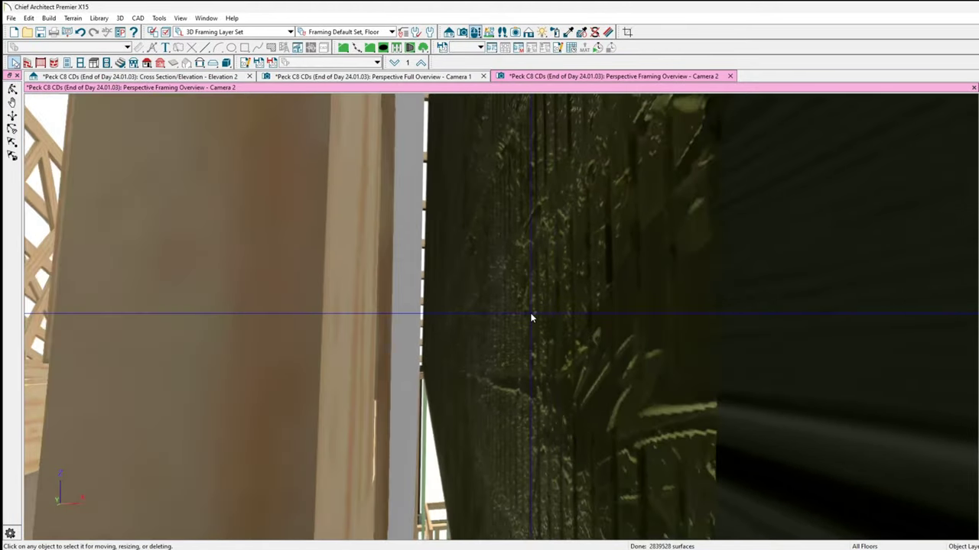
key("Left")
key("Left")
key("Left")
key("Left")
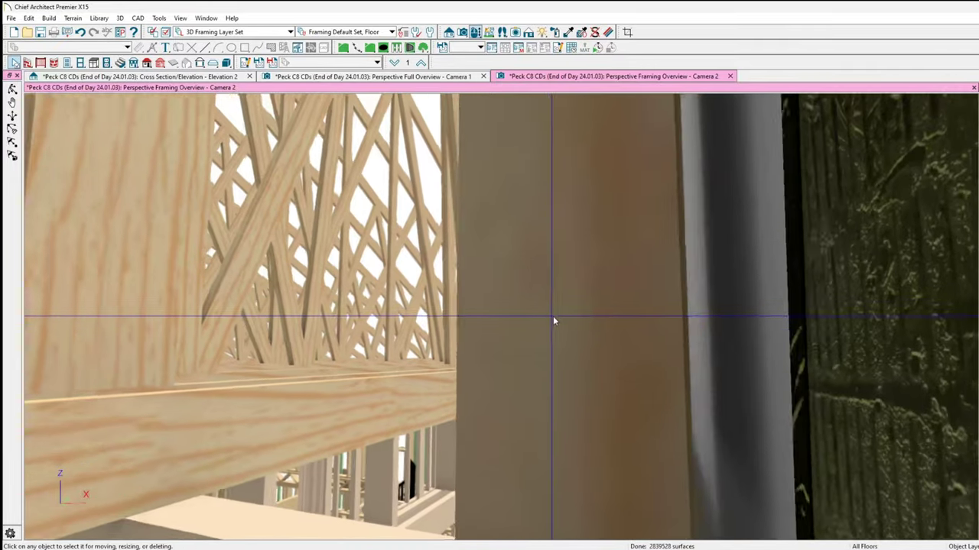
key("Left")
key("Left")
key("Left")
key("Left")
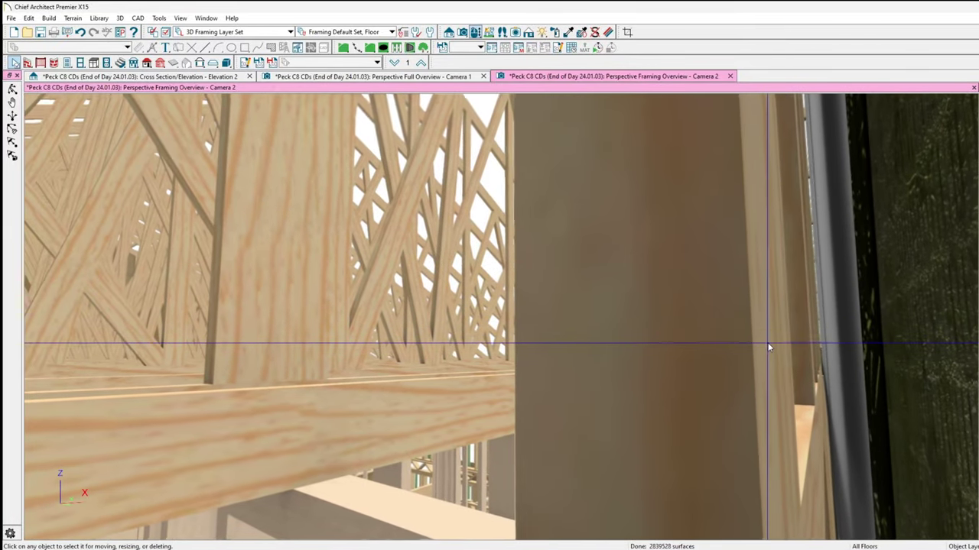
key("Left")
key("Left")
key("Left")
key("Left")
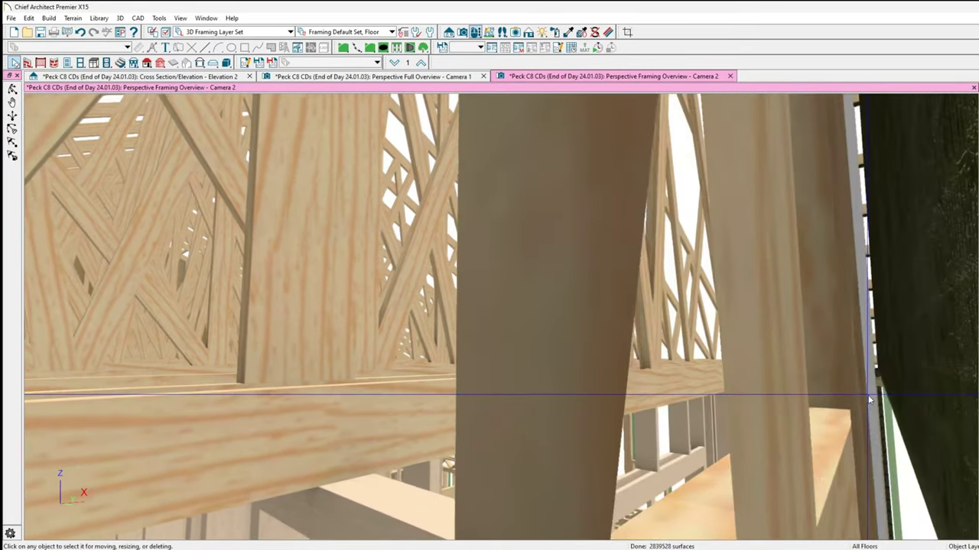
key("Left")
key("Left")
key("Left")
key("Left")
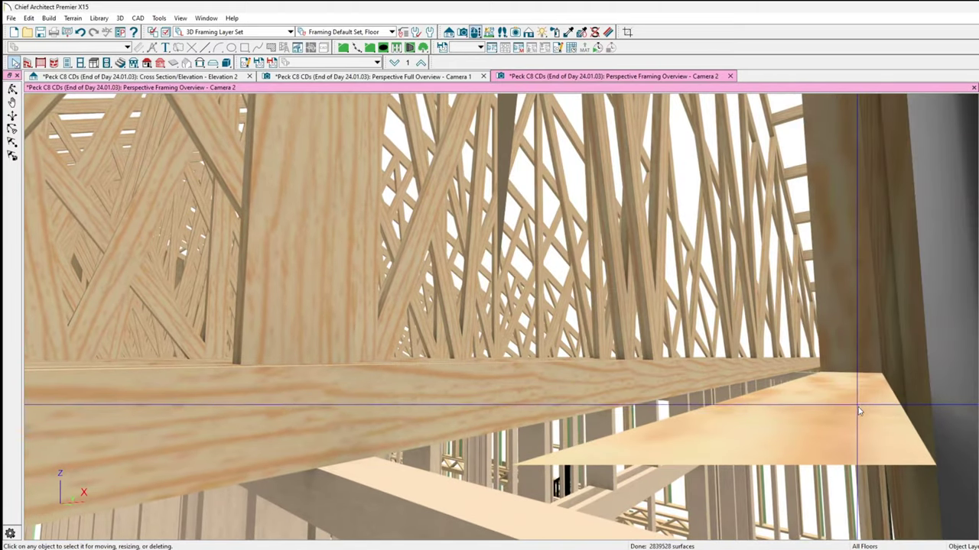
key("Left")
key("Left")
key("Left")
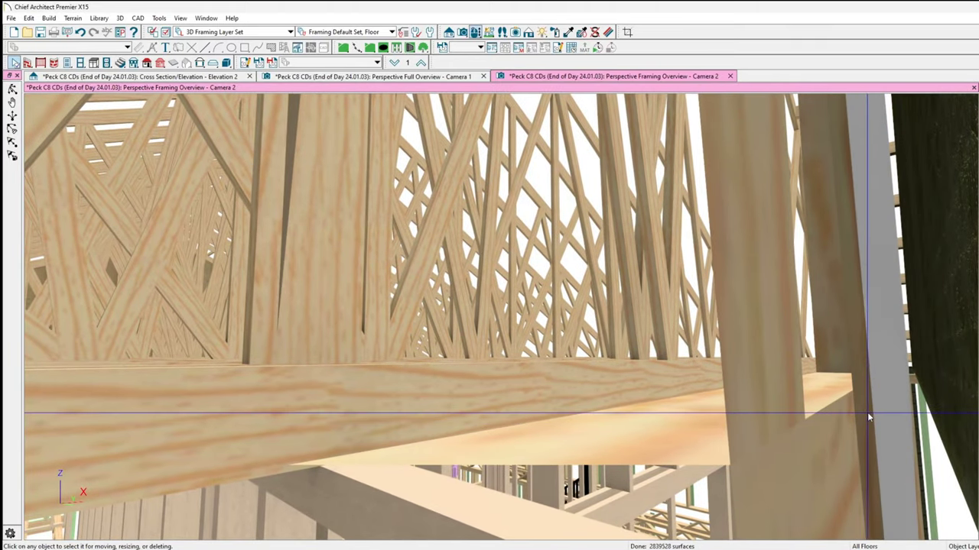
- Examine the spacing between the framing members, the gray wall layer and the dark siding beside them
key("Right")
key("Right")
key("Right")
key("Right")
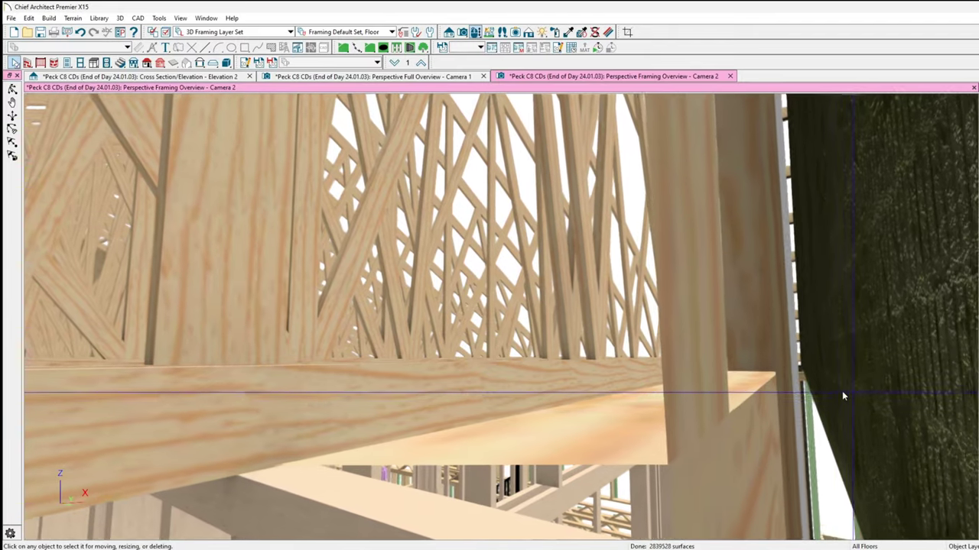
key("Left")
key("Left")
key("Left")
key("Left")
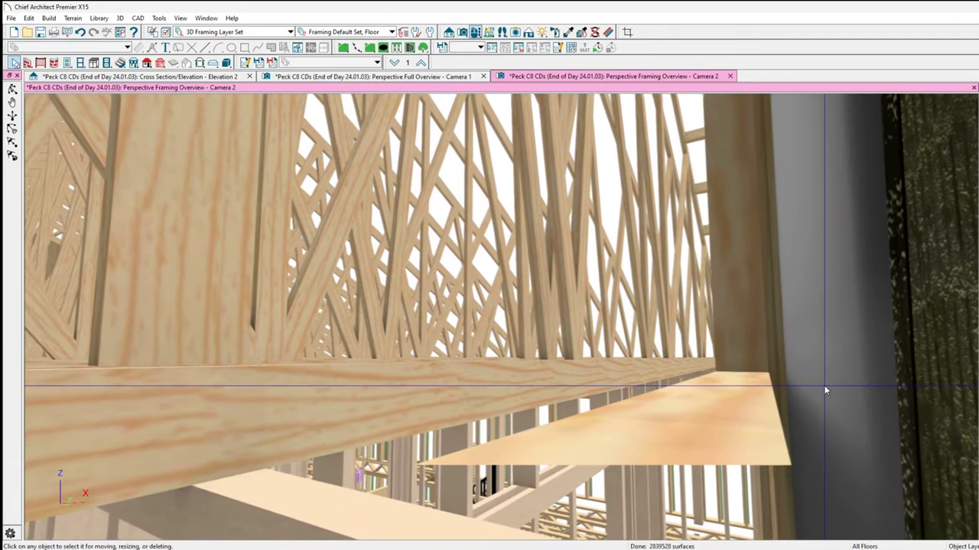
key("Right")
key("Right")
key("Right")
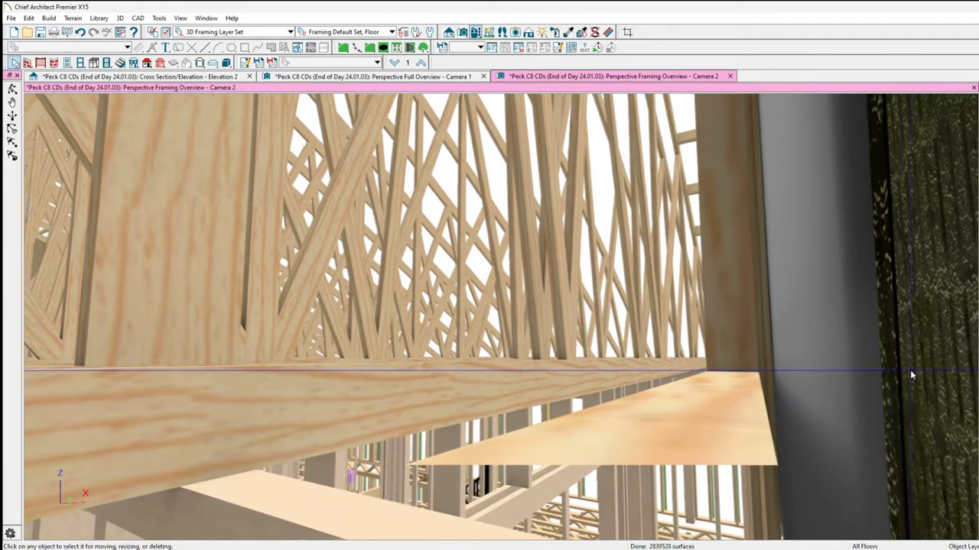
key("Left")
key("Right")
key("Right")
key("Right")
key("Left")
key("Left")
key("Left")
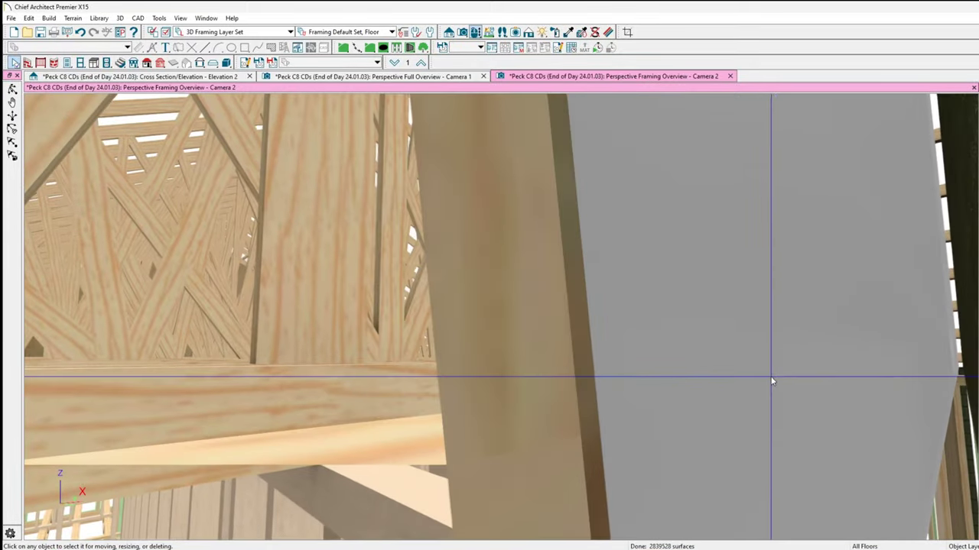
key("Left")
key("Left")
key("Left")
key("Left")
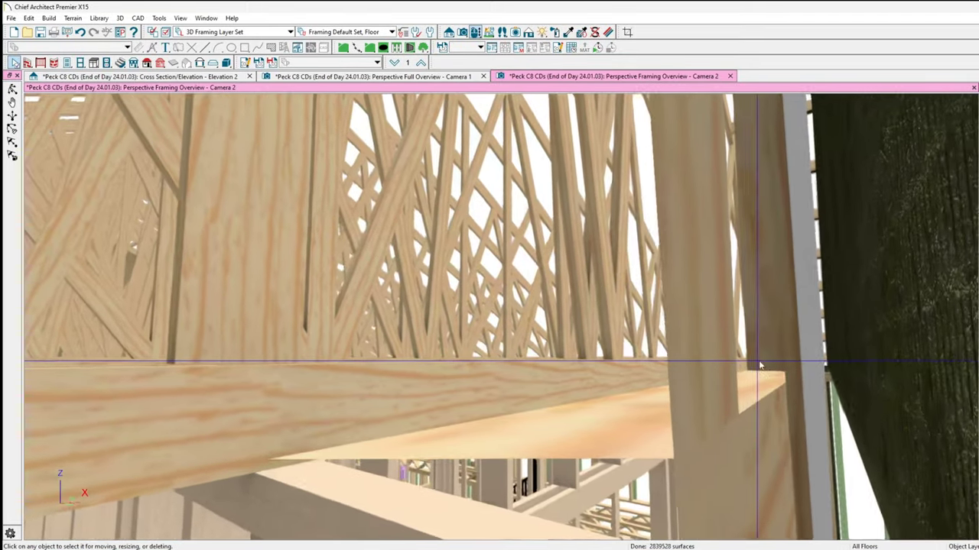
- Compare the edges of the gray wall layer, the green textured layer and the dark material region
key("Up")
key("Up")
key("Up")
key("Up")
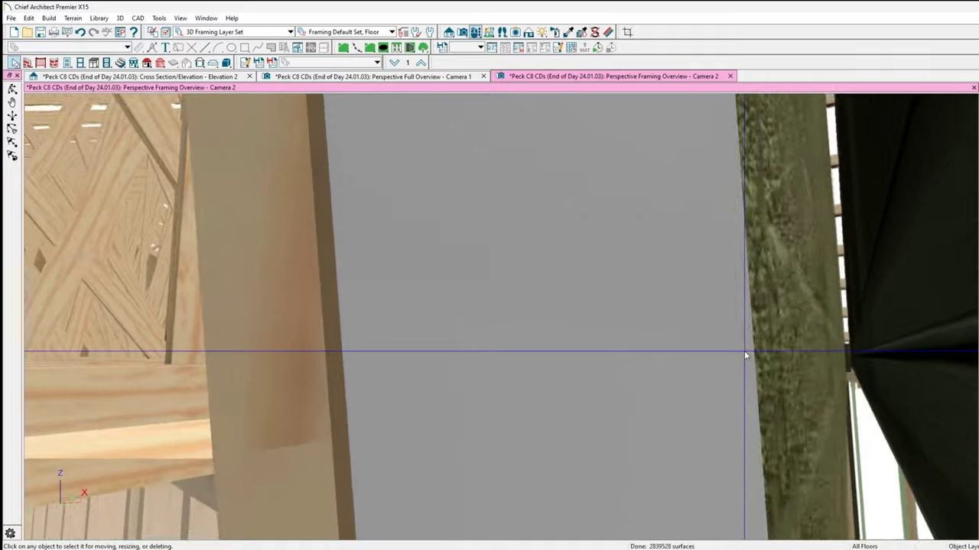
key("Right")
key("Right")
key("Right")
key("Right")
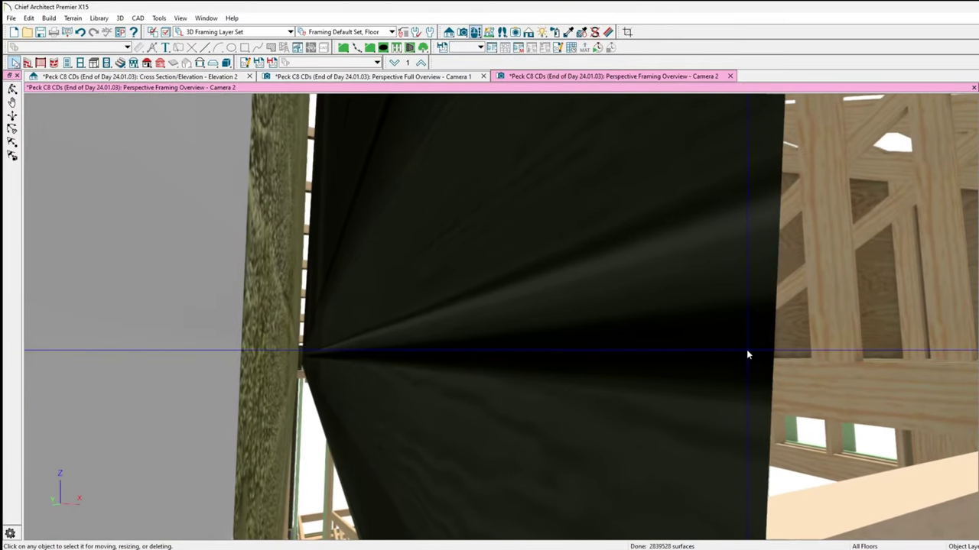
key("Left")
key("Left")
key("Left")
key("Left")
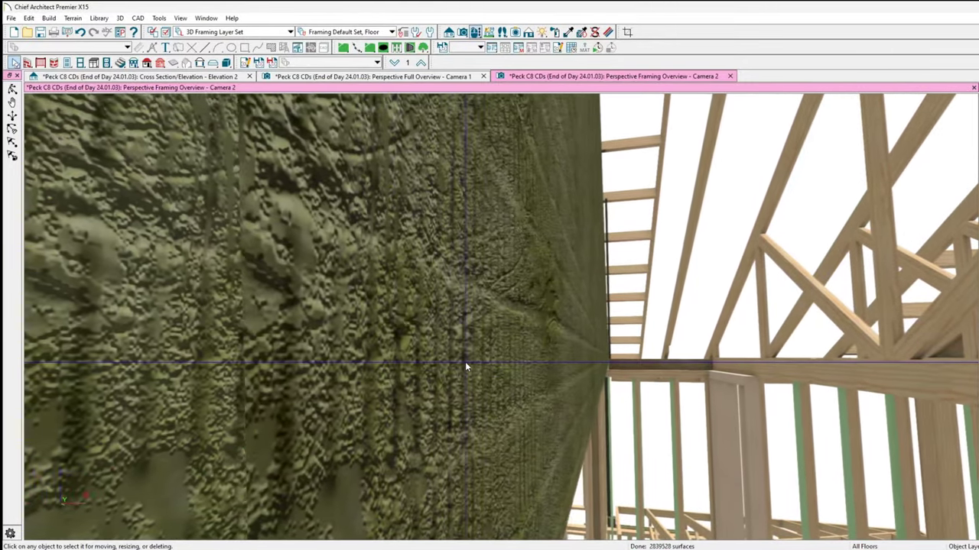
- Examine the textured green layer and the dark layer of the wall next to the adjoining roof trusses
key("Up")
key("Up")
key("Up")
key("Up")
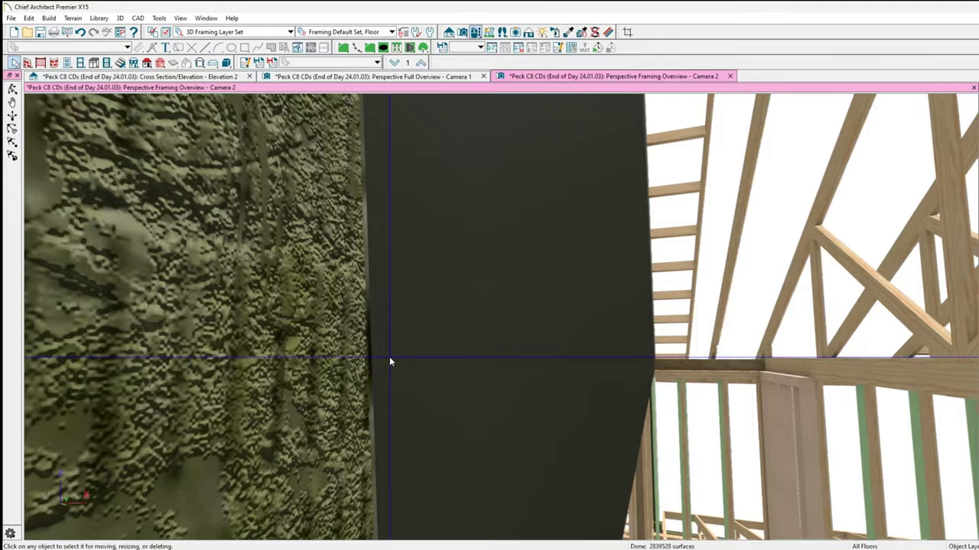
key("Right")
key("Right")
key("Right")
key("Right")
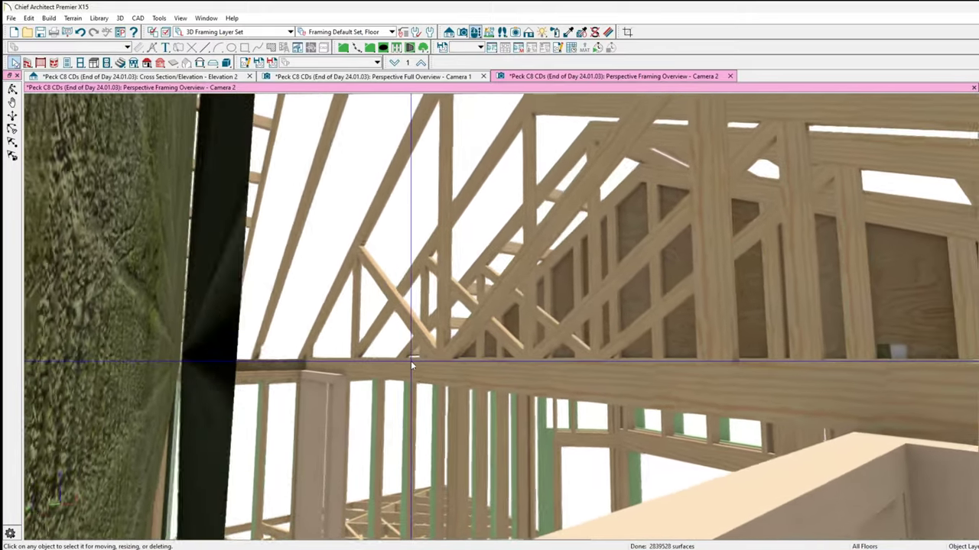
key("Left")
key("Left")
key("Left")
key("Left")
key("Up")
key("Up")
key("Right")
key("Right")
key("Right")
key("Right")
key("Left")
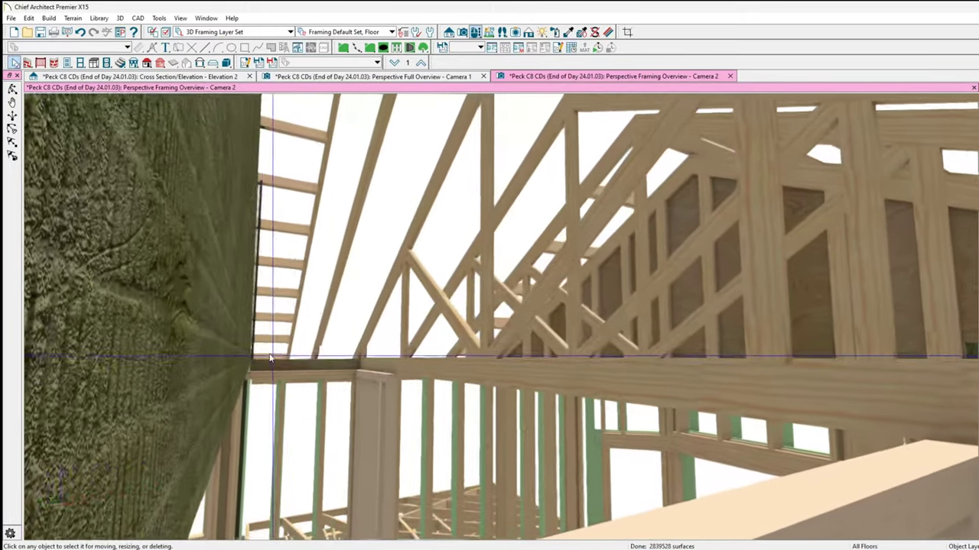
key("Left")
key("Left")
key("Left")
key("Left")
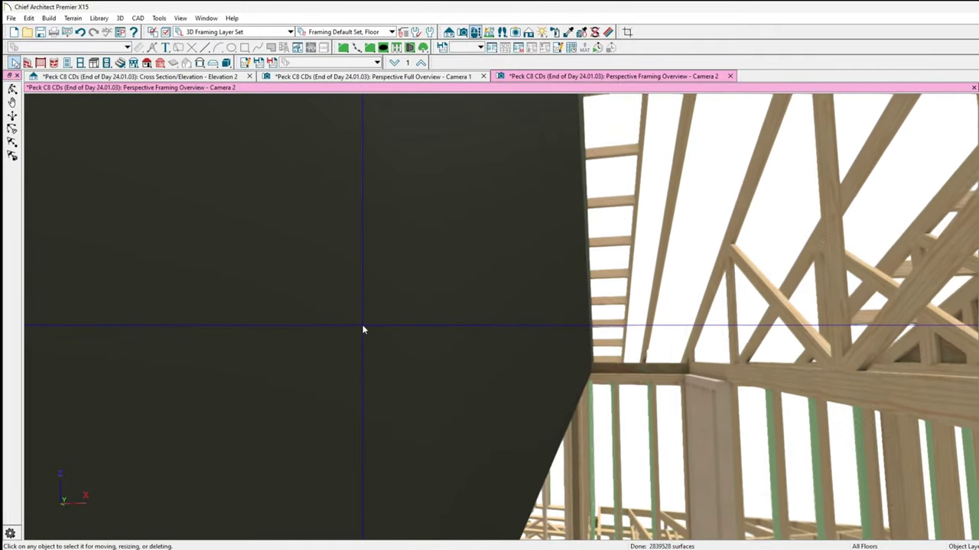
- Inspect the outer face of the material region together with the lookouts and gable trusses in front of it
key("Down")
key("Down")
key("Down")
key("Left")
key("Left")
key("Left")
key("Down")
key("Down")
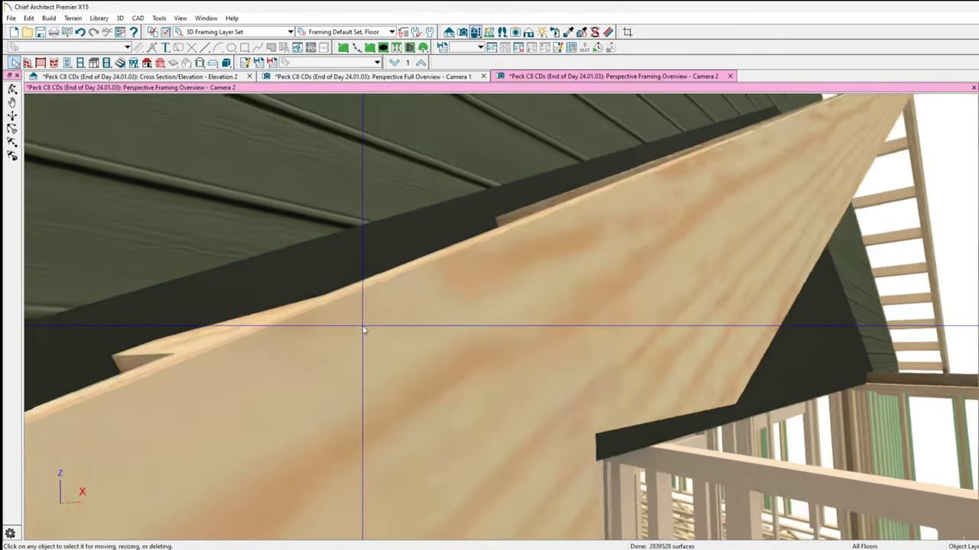
scroll(363, 327, "down", 6)
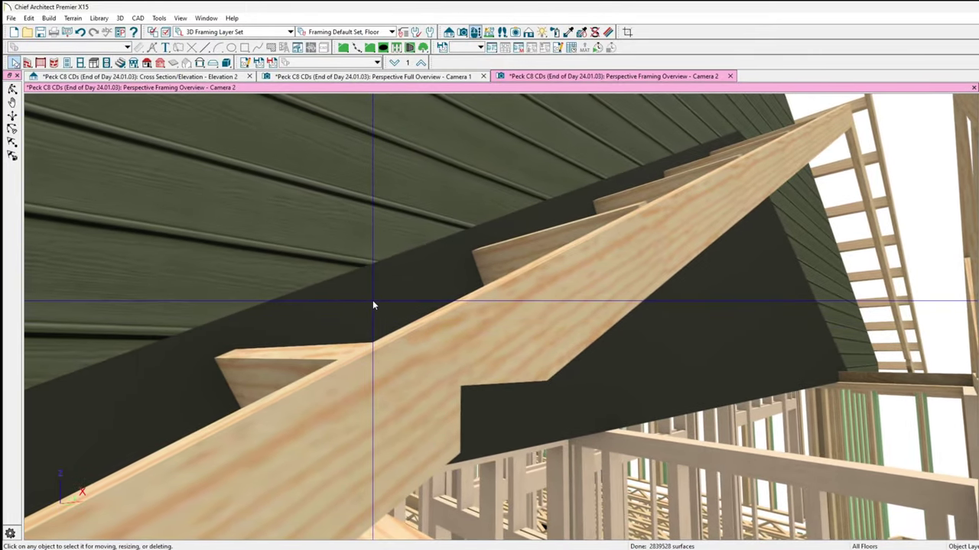
scroll(373, 300, "down", 2)
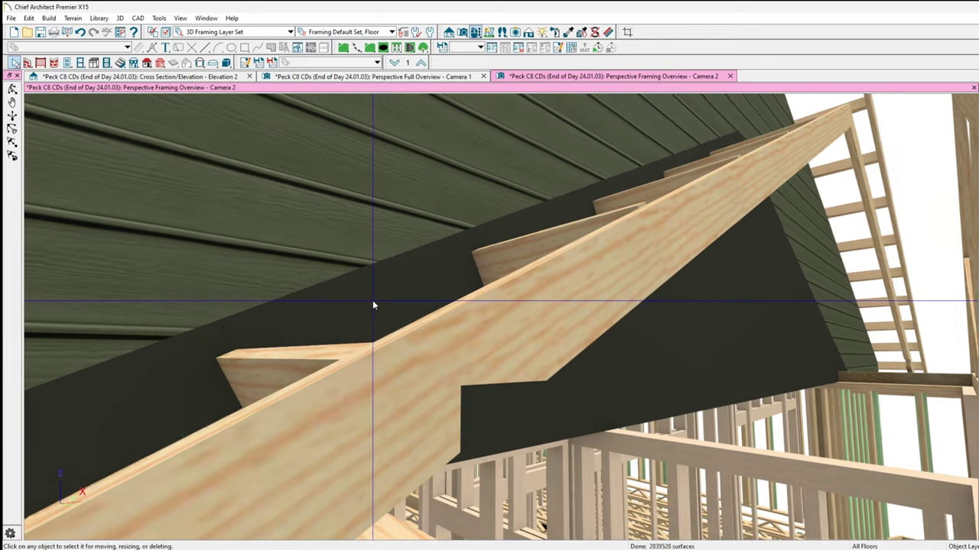
scroll(573, 262, "down", 5)
key("Up")
key("Up")
key("Up")
key("Up")
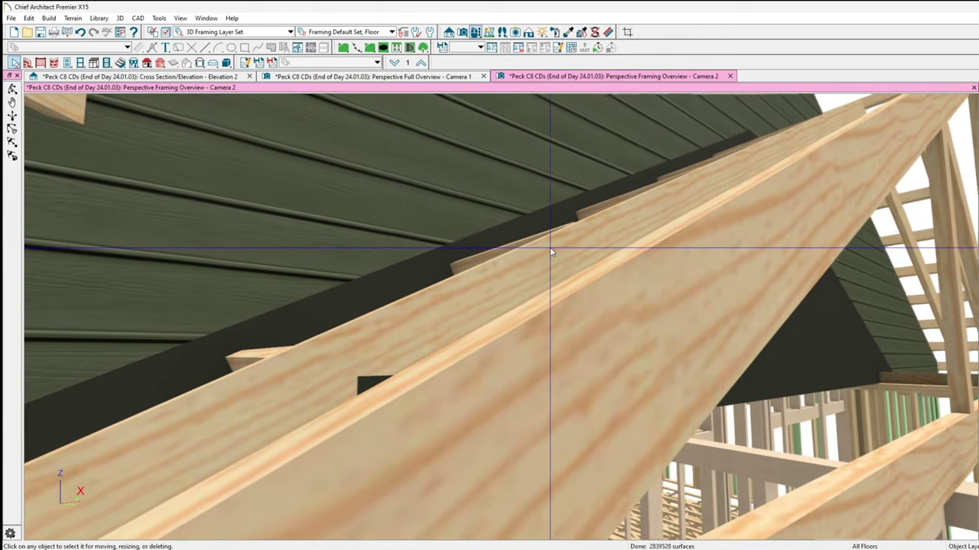
- Examine how the dark material region sits against the siding behind the lookouts and gable trusses from several angles
scroll(542, 243, "down", 2)
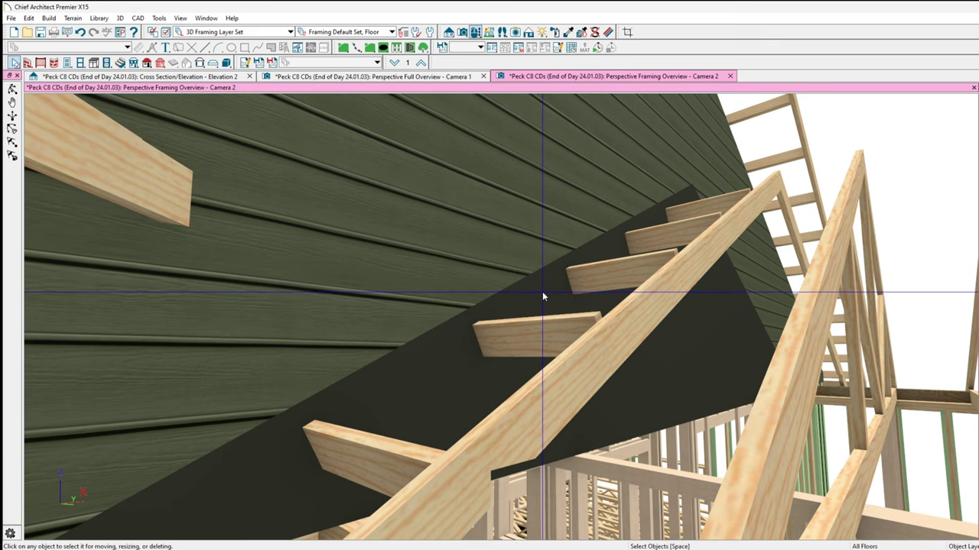
scroll(549, 291, "up", 5)
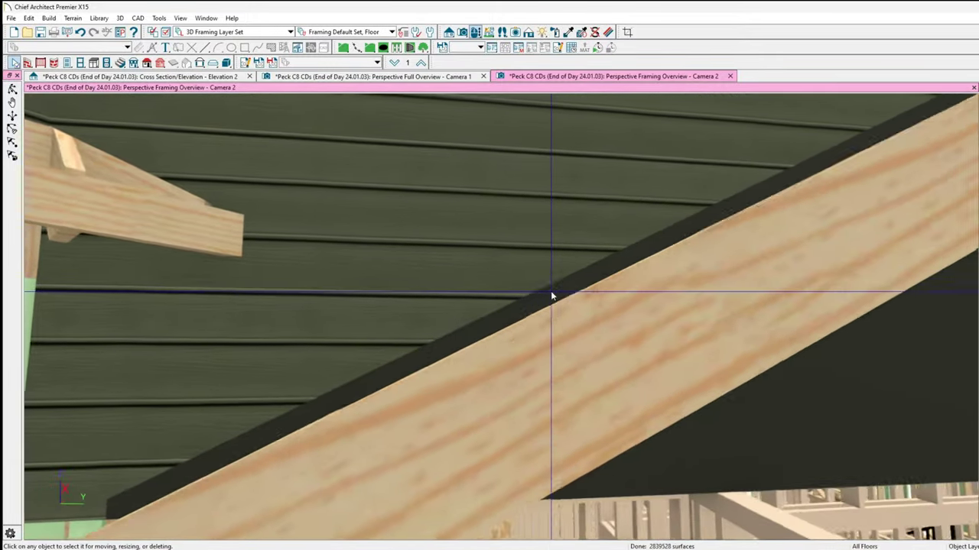
left_click_drag(551, 292, 555, 298)
scroll(555, 303, "down", 4)
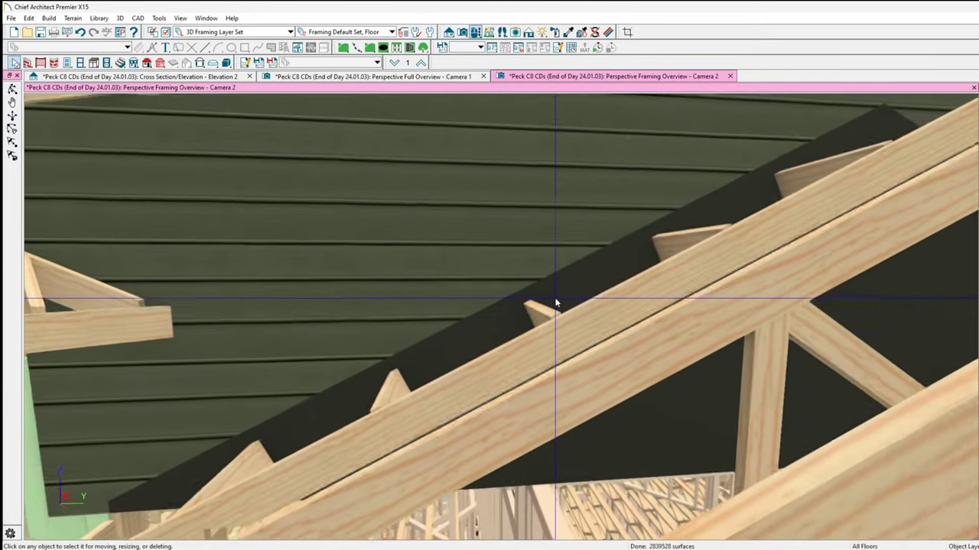
scroll(555, 299, "down", 3)
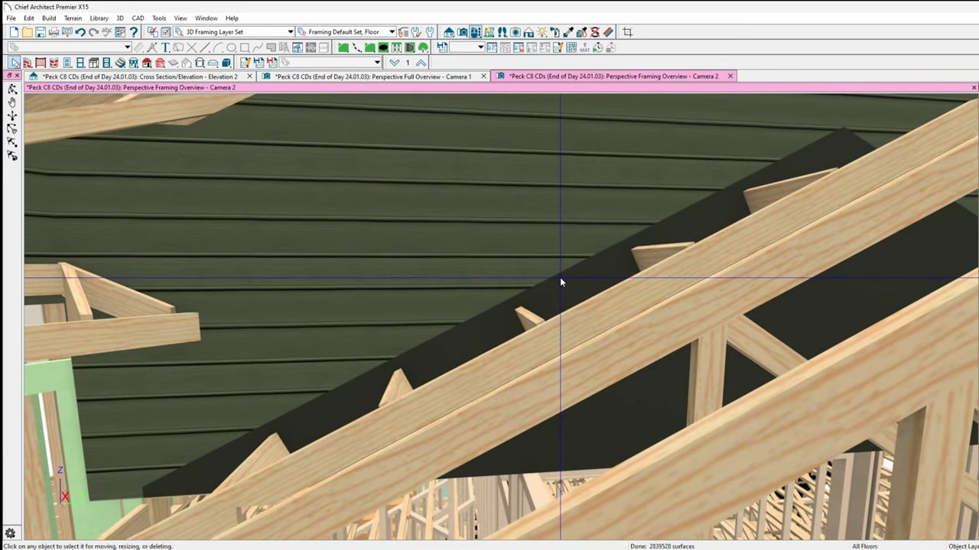
scroll(569, 297, "up", 3)
scroll(579, 298, "down", 3)
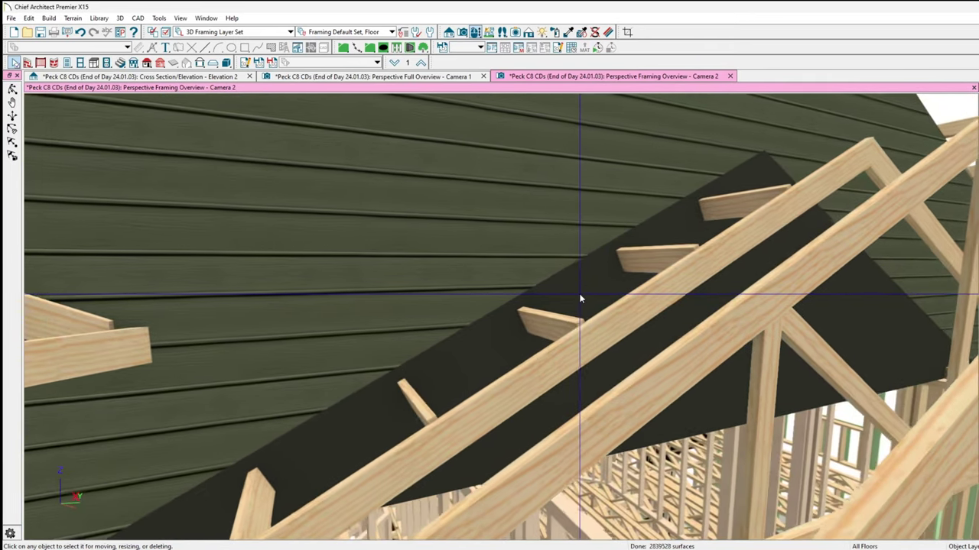
- Replace the material of the dark material region's layer with the plan material Insulation Air Gap, found by searching for "air"
left_click(578, 298)
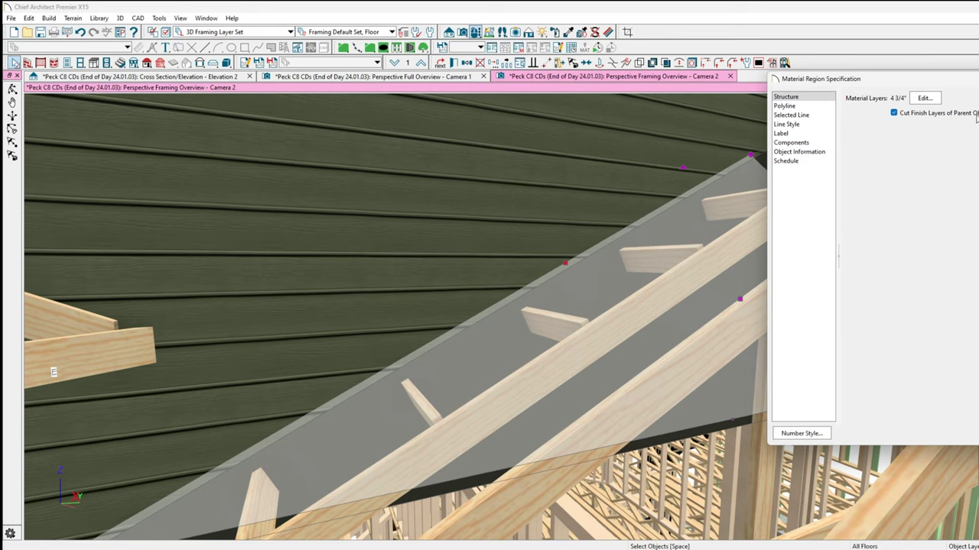
left_click(923, 99)
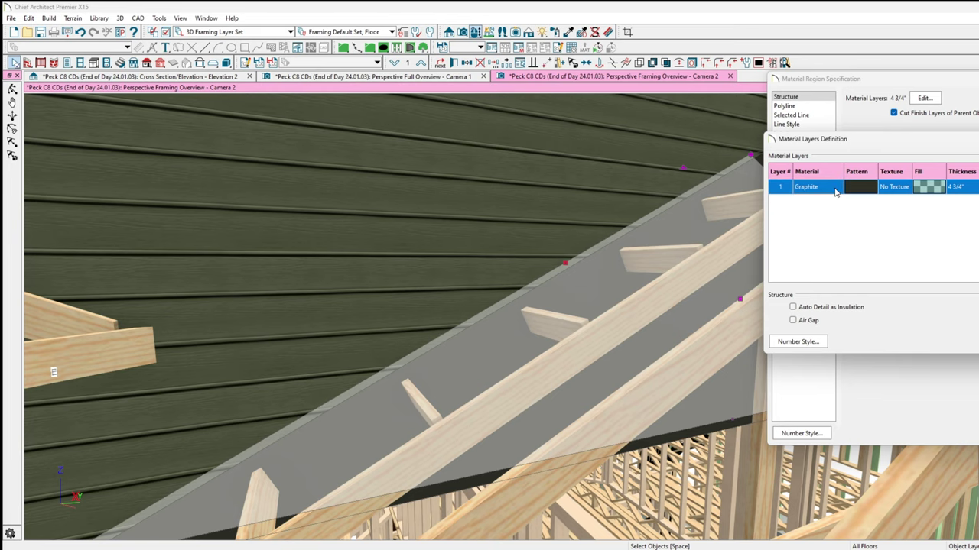
left_click(836, 190)
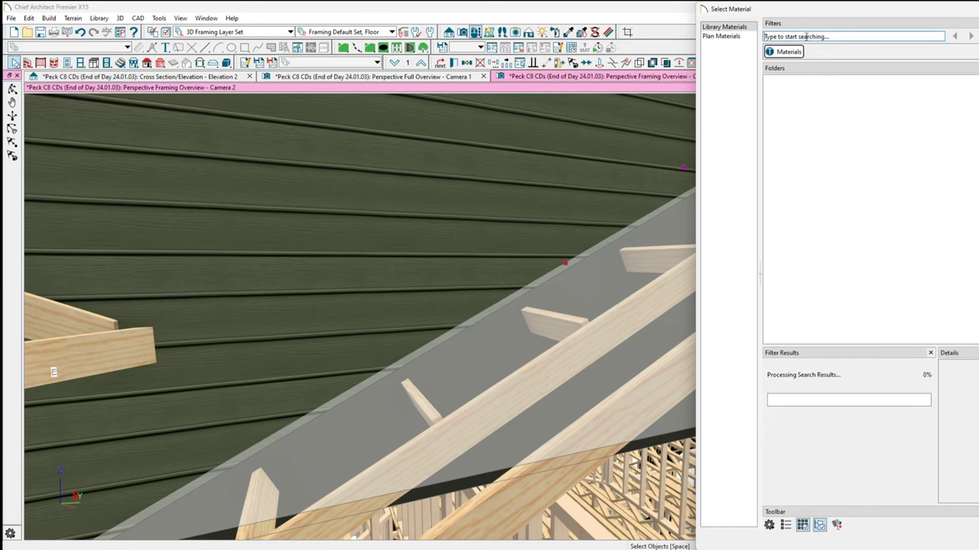
left_click(741, 38)
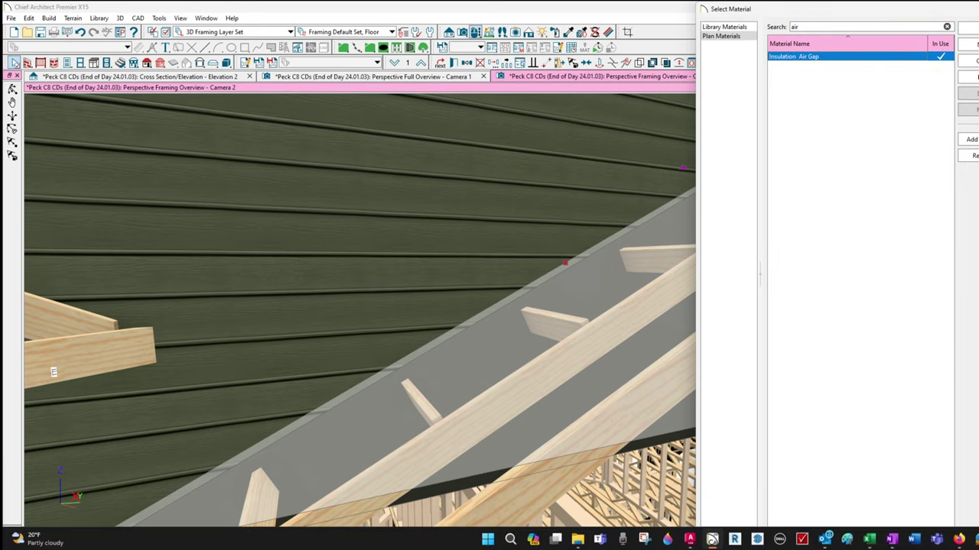
key("Return")
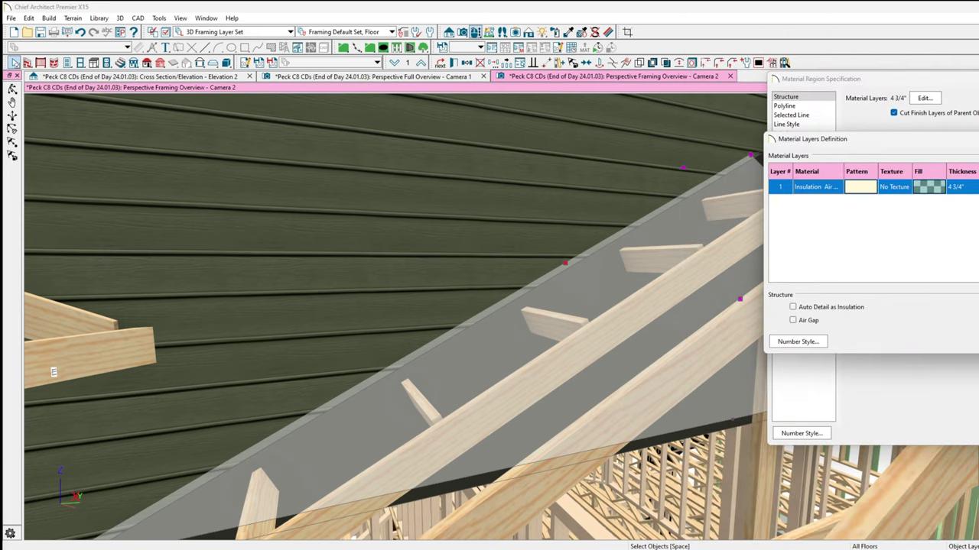
key("Return")
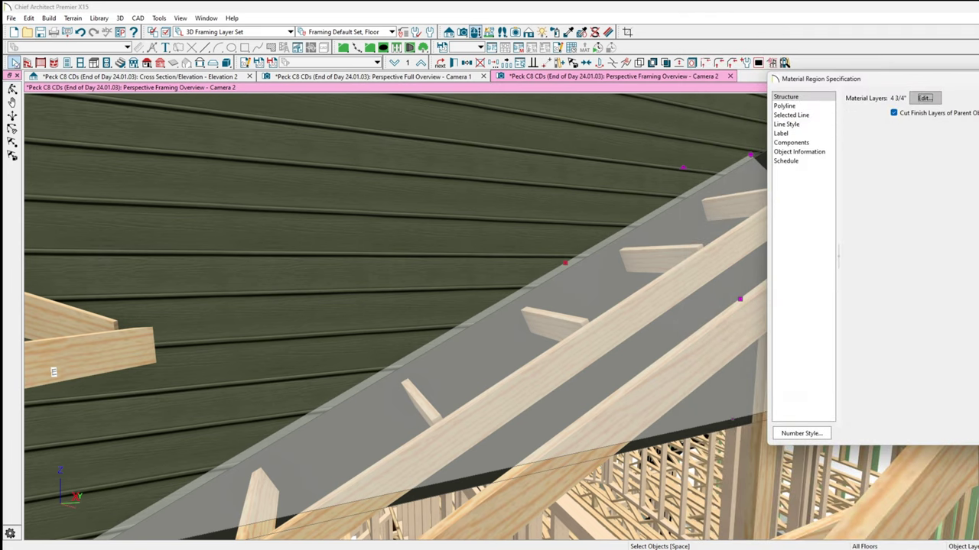
key("Return")
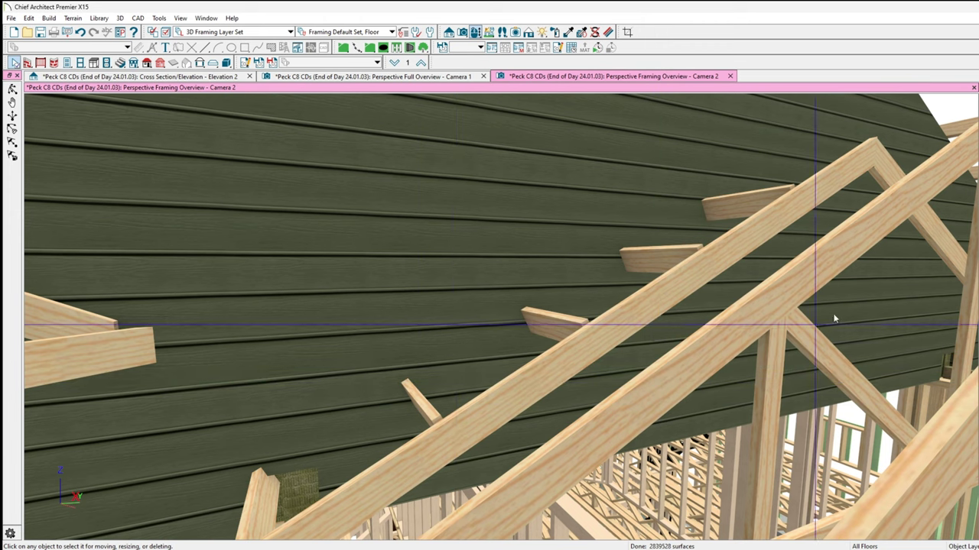
- Select the material region behind the gable trusses again
left_click(674, 231)
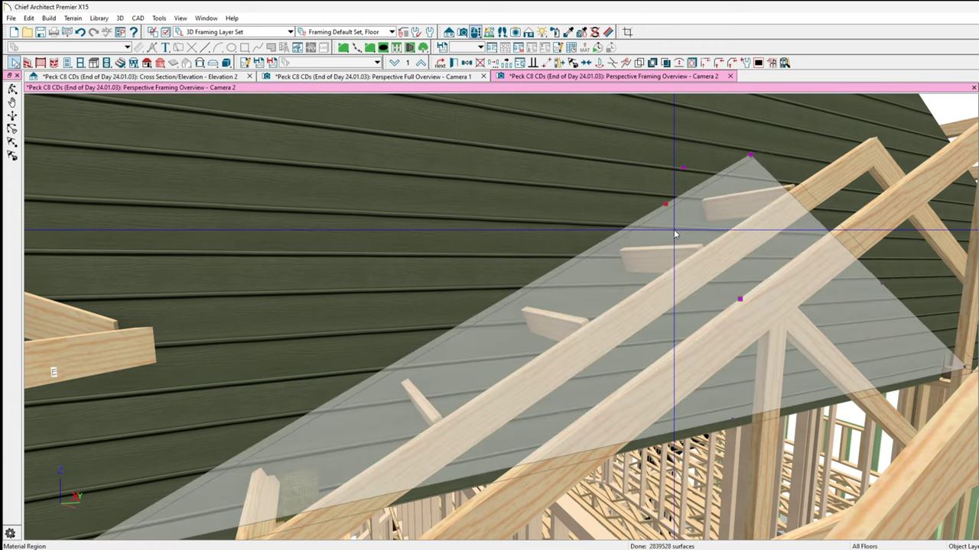